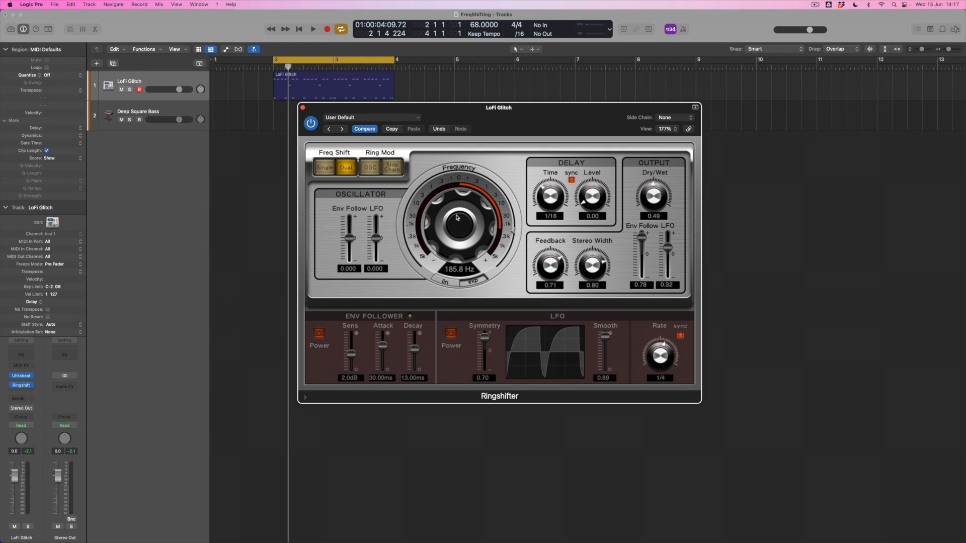
Play the LoFi Glitch loop and compare the Single and Dual frequency shift modes, ending on Dual
click(327, 170)
key(space)
click(345, 169)
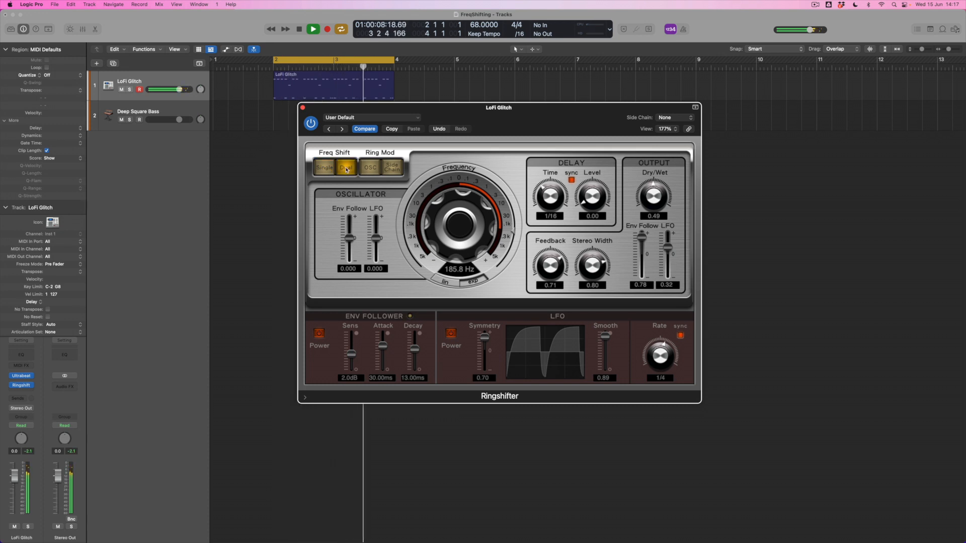
click(335, 169)
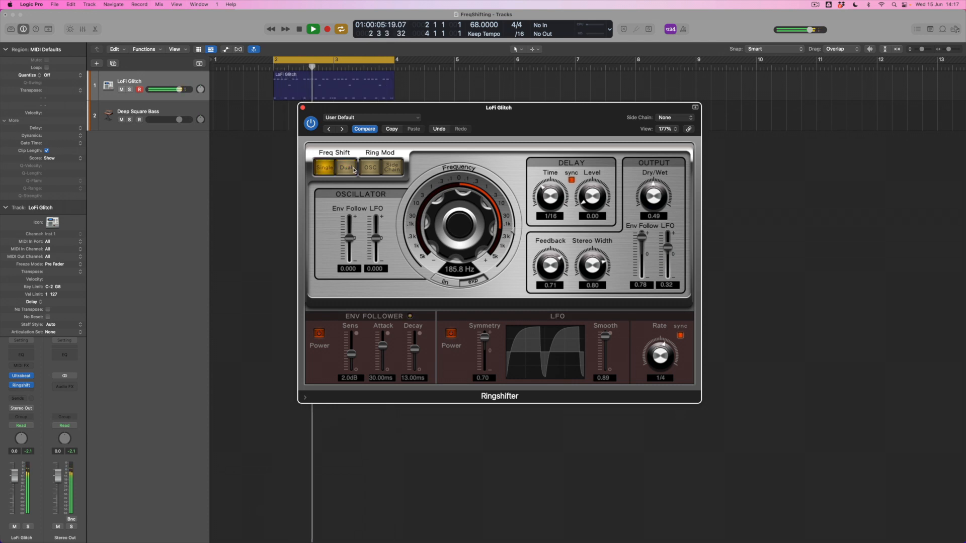
click(354, 170)
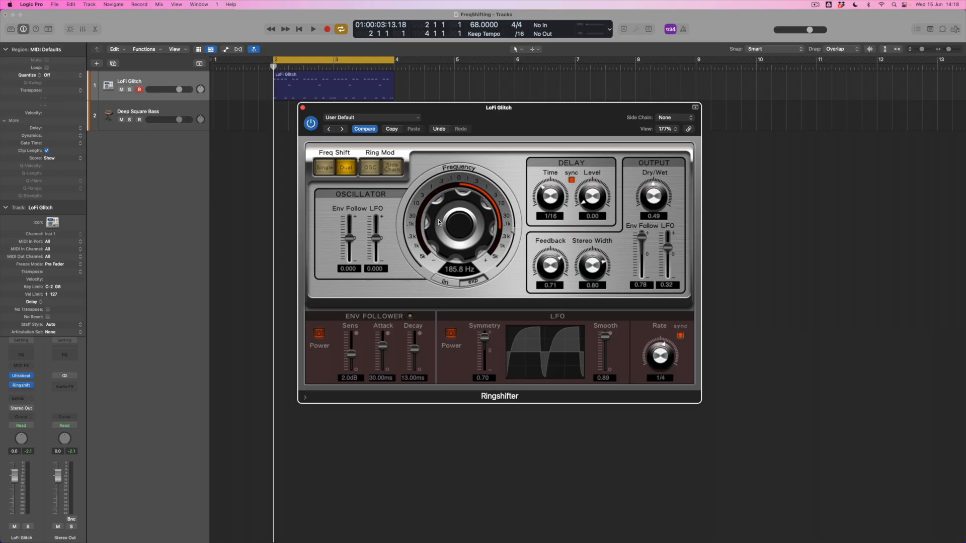
Lower Ringshifter's oscillator frequency to 46.66 Hz while the loop plays, then stop playback
key(space)
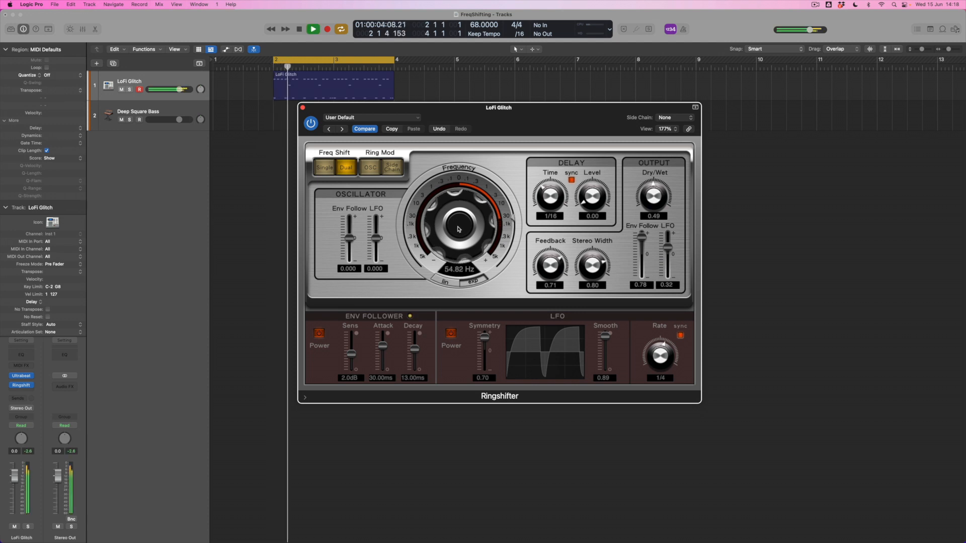
drag(458, 230, 459, 230)
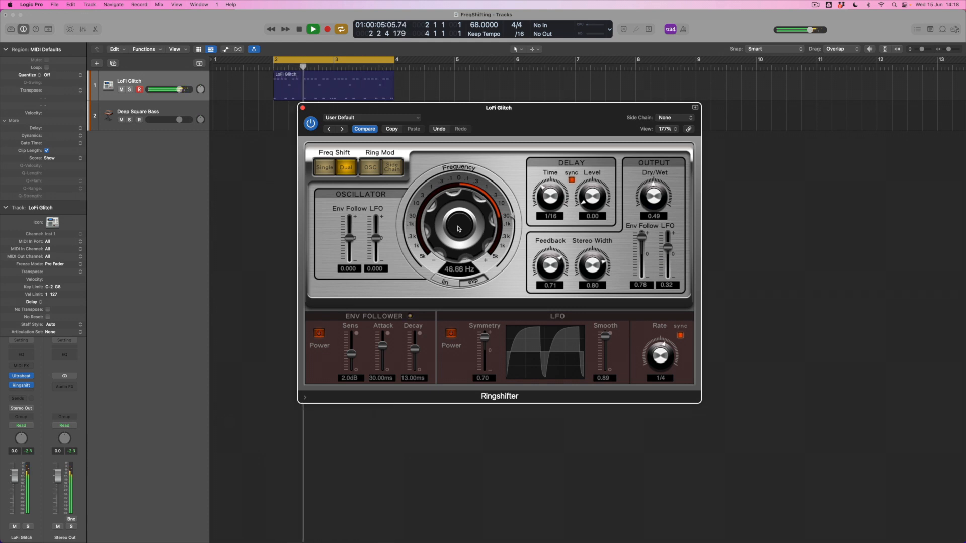
key(space)
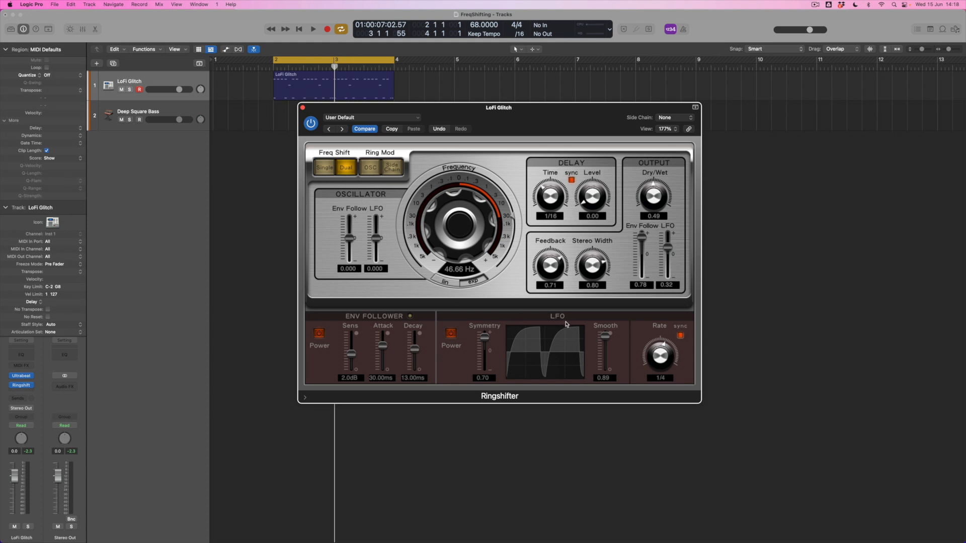
Set the oscillator's LFO amount to 0.400 and reshape the LFO waveform with Symmetry 0.34 and Smooth 0.84
drag(378, 238, 378, 231)
drag(486, 341, 486, 352)
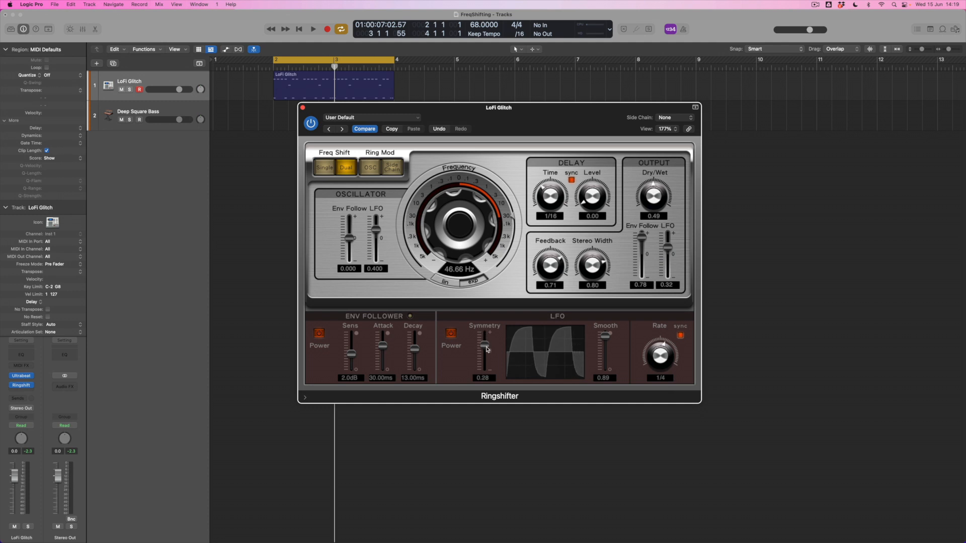
alt+click(604, 338)
alt+click(485, 353)
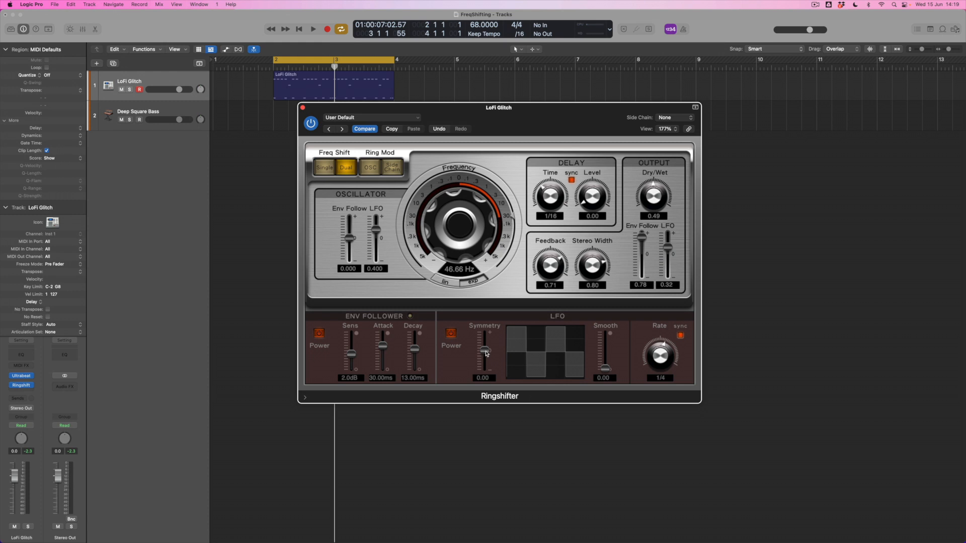
drag(486, 353, 484, 347)
drag(604, 369, 605, 341)
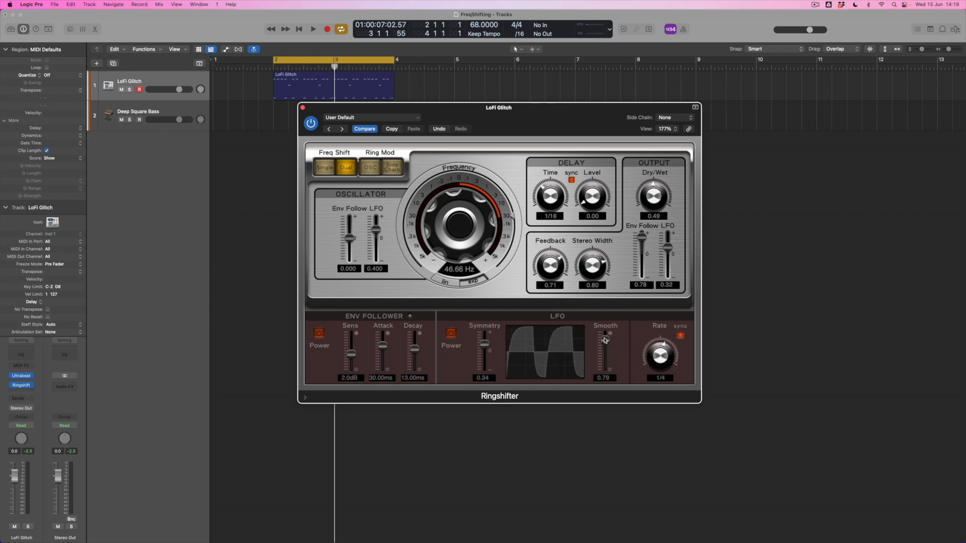
drag(605, 340, 605, 338)
Audition the oscillator's LFO amount from 0.000 up to 0.784 during playback and settle on 0.400
drag(376, 230, 379, 238)
key(space)
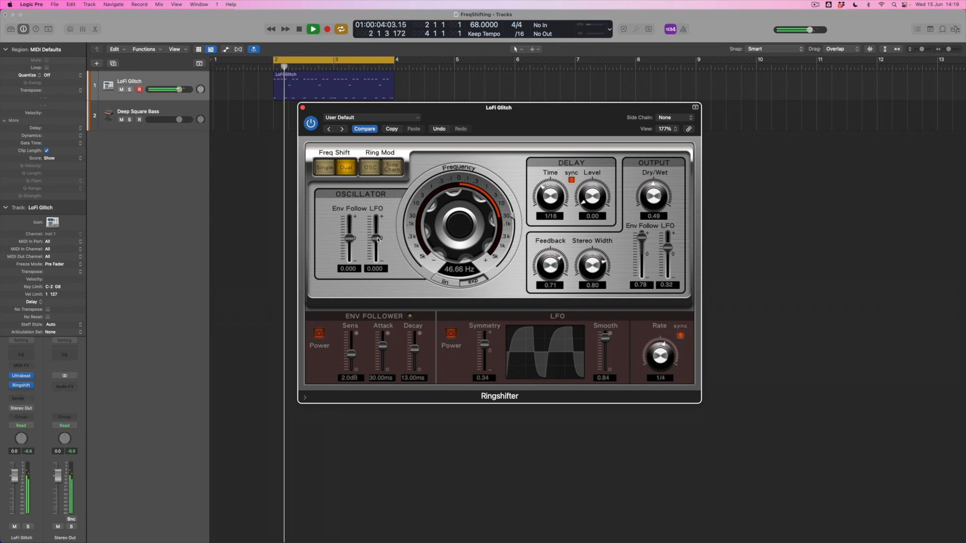
drag(378, 238, 378, 223)
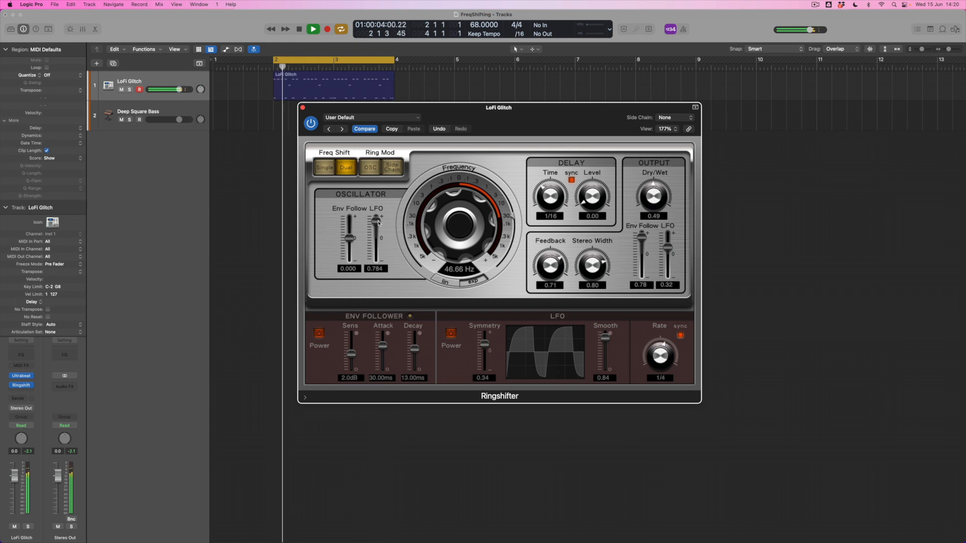
key(space)
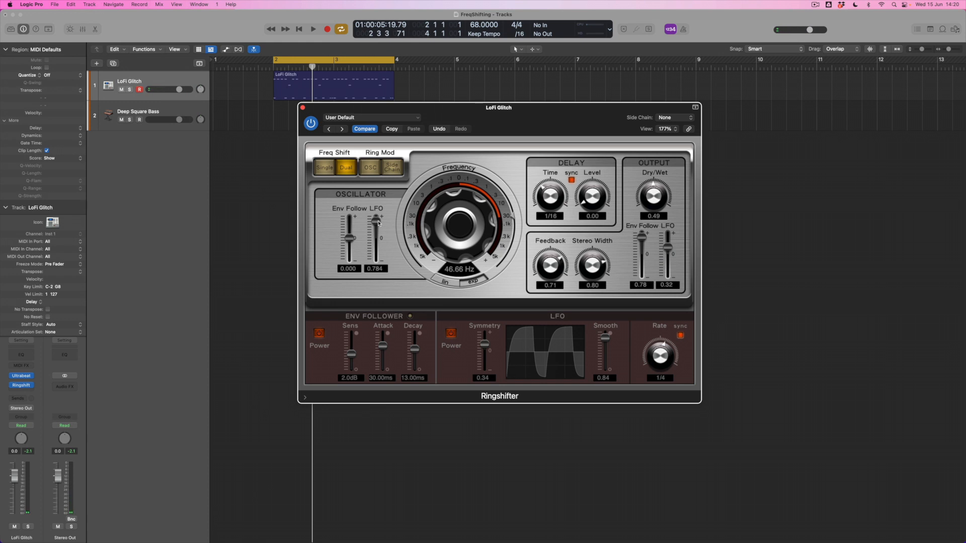
key(space)
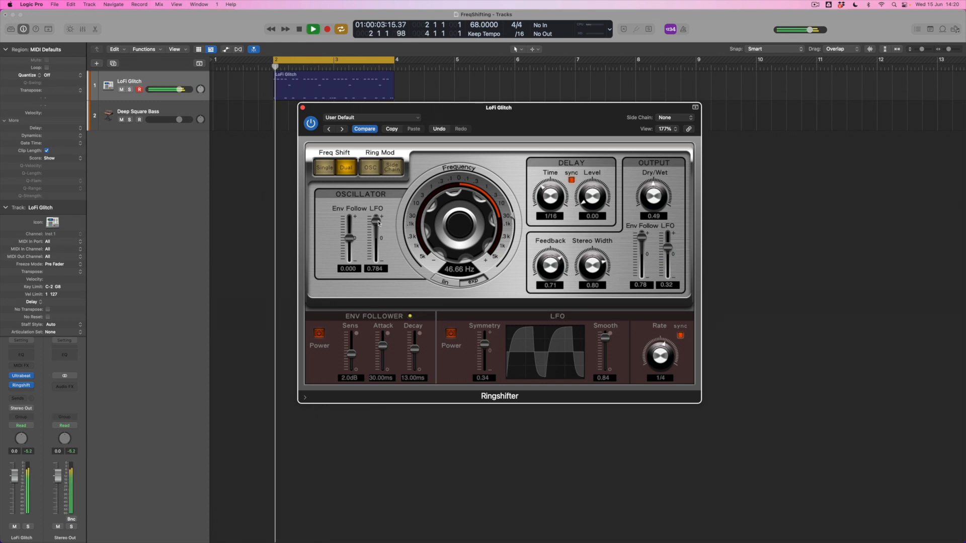
drag(379, 223, 378, 231)
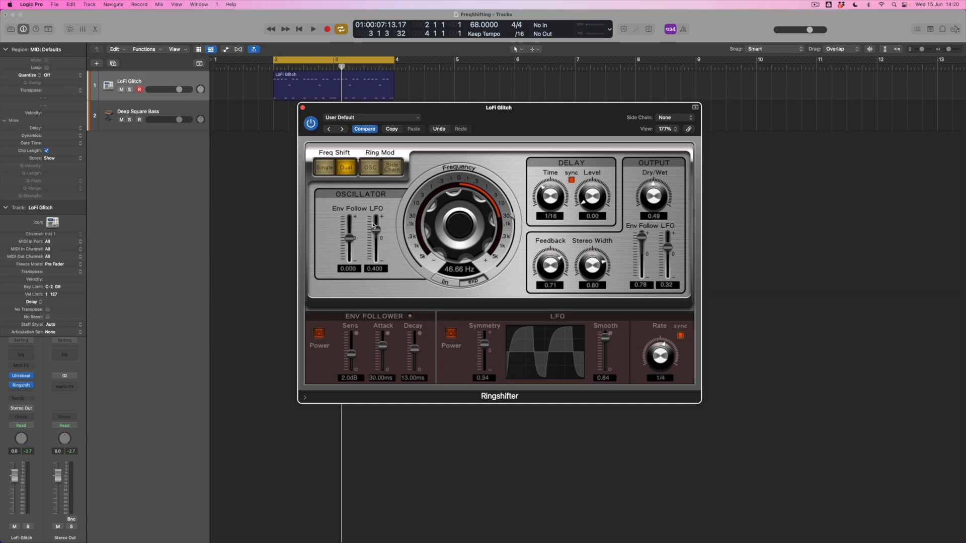
Try the oscillator's Env Follow amount at 0.524 during playback and settle on 0.386
drag(348, 241, 350, 228)
key(space)
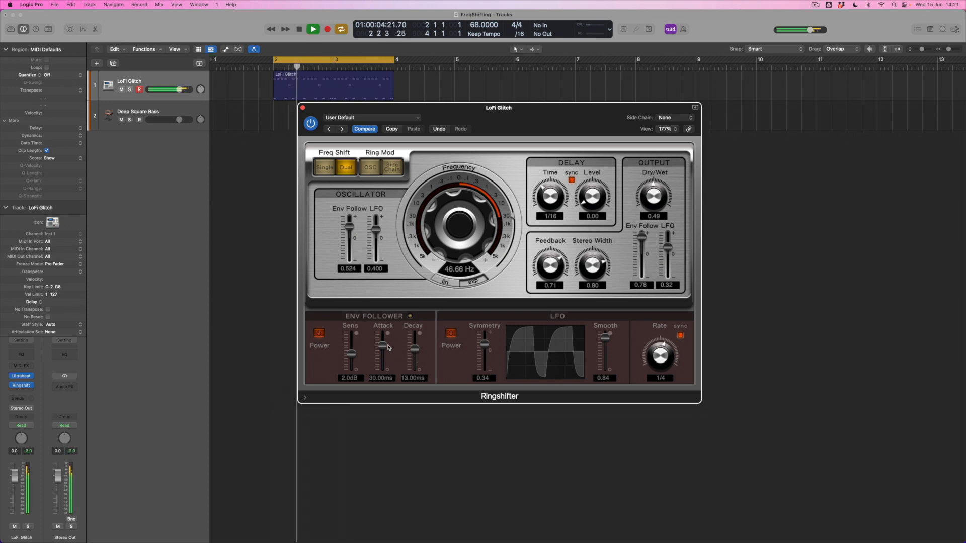
drag(350, 228, 351, 228)
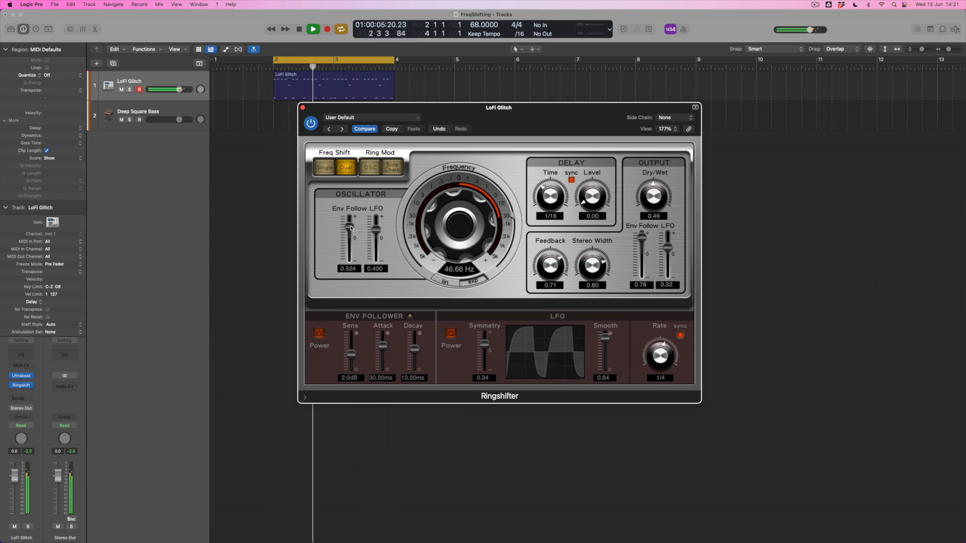
drag(351, 229, 351, 230)
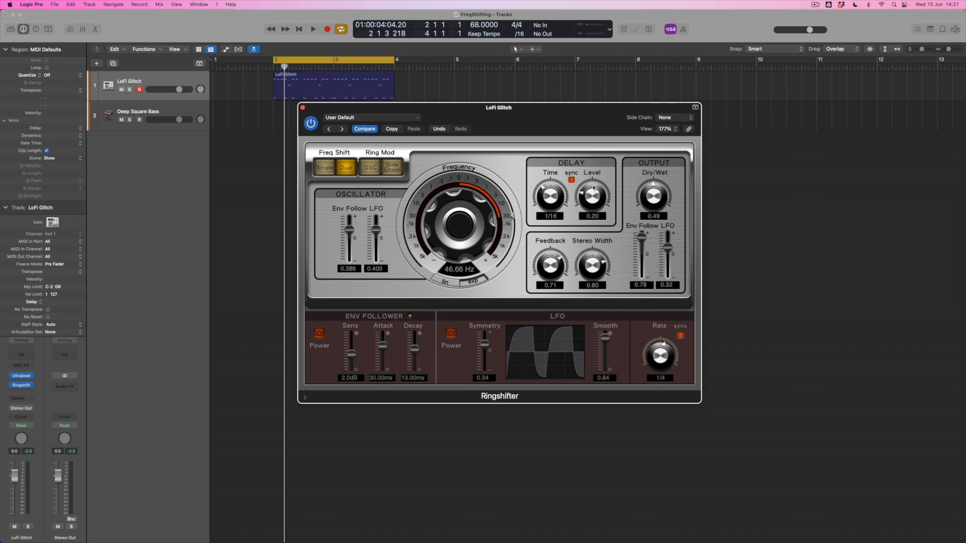
Play the loop and audition a higher Delay Level in Ringshifter
key(space)
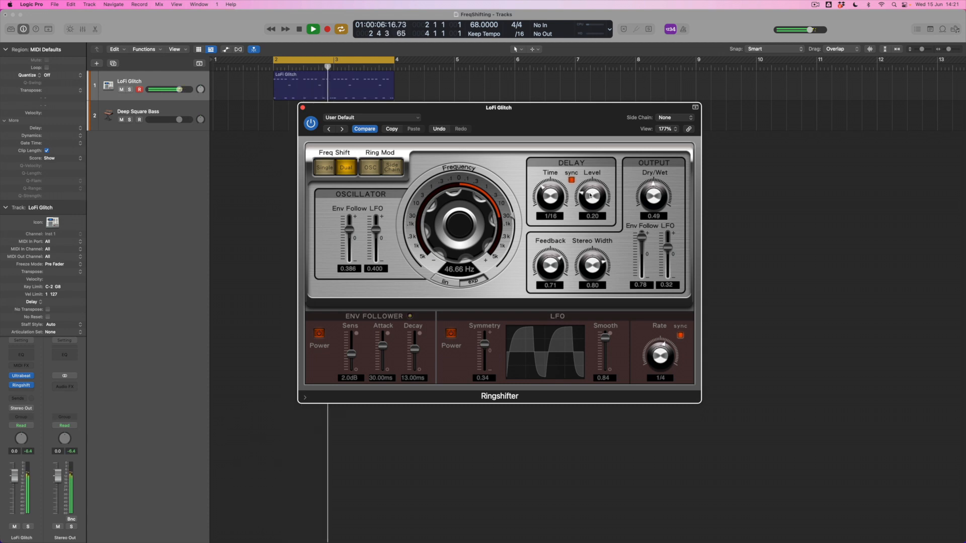
drag(590, 196, 591, 184)
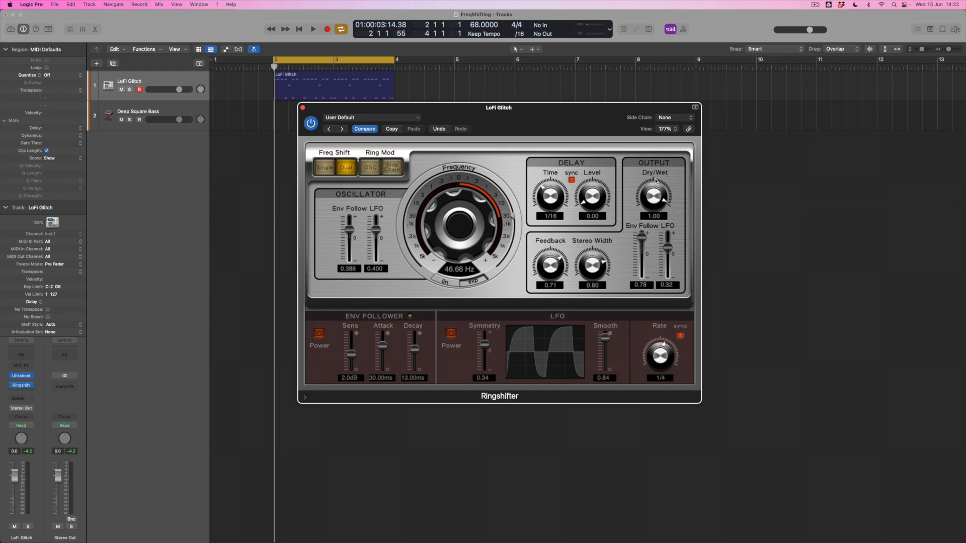
Compare the output Dry/Wet at 0.00 and 1.00 while the loop plays, and settle on 0.46
key(space)
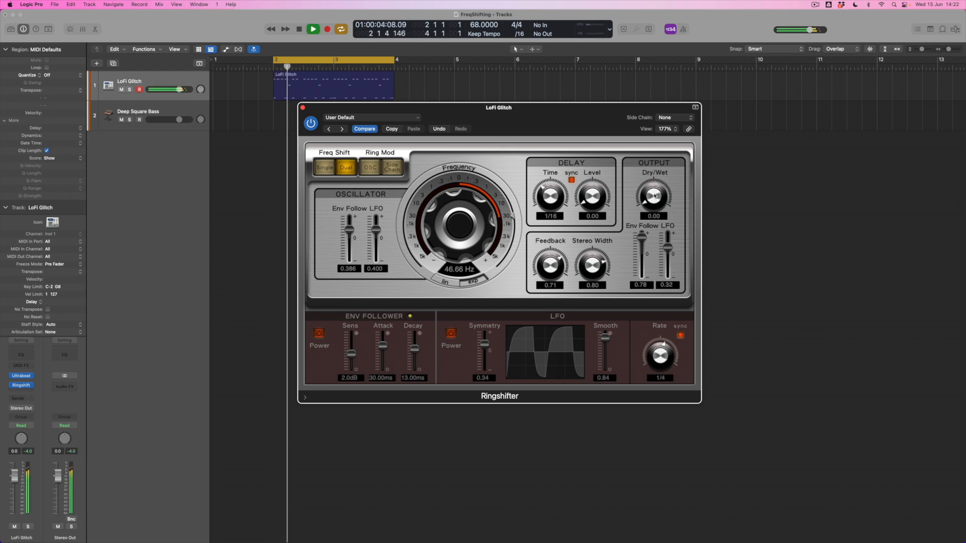
drag(653, 197, 652, 145)
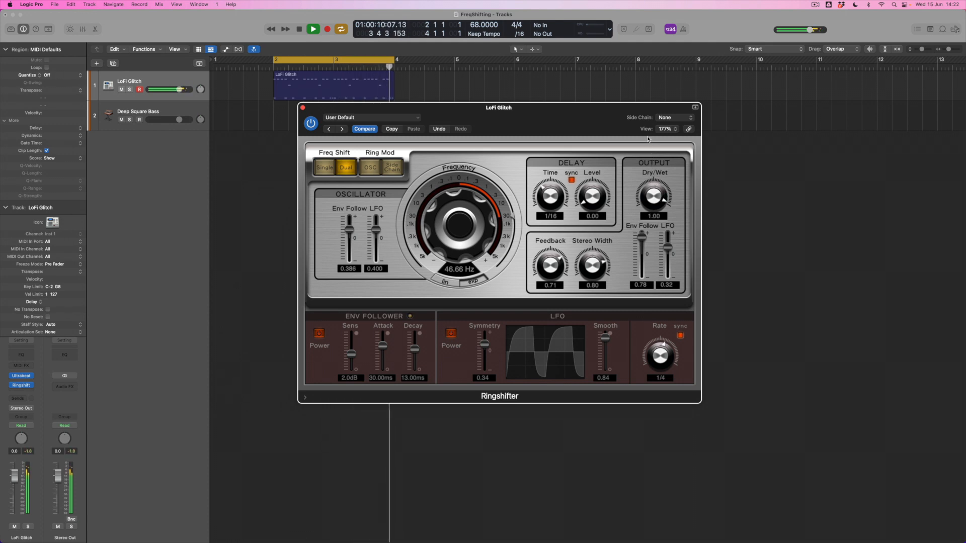
drag(653, 187, 653, 217)
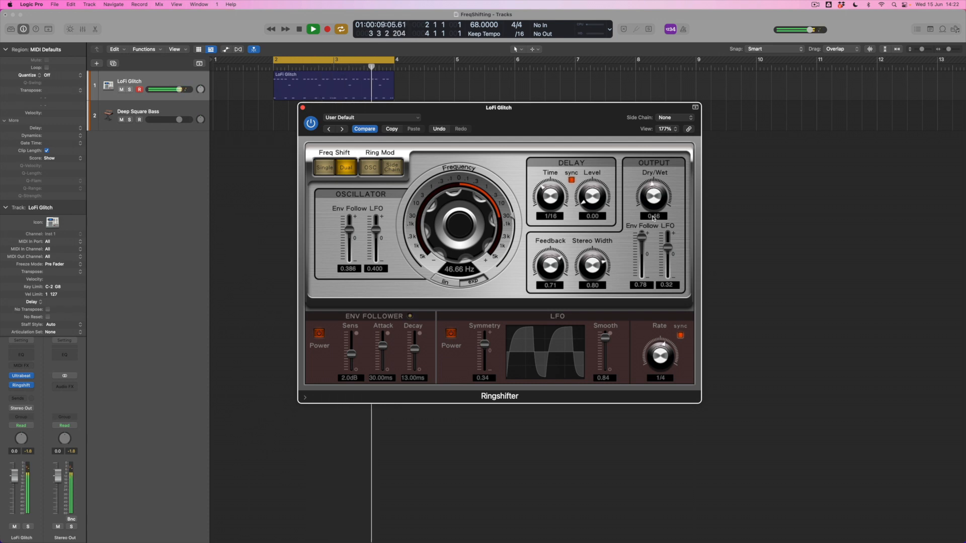
key(space)
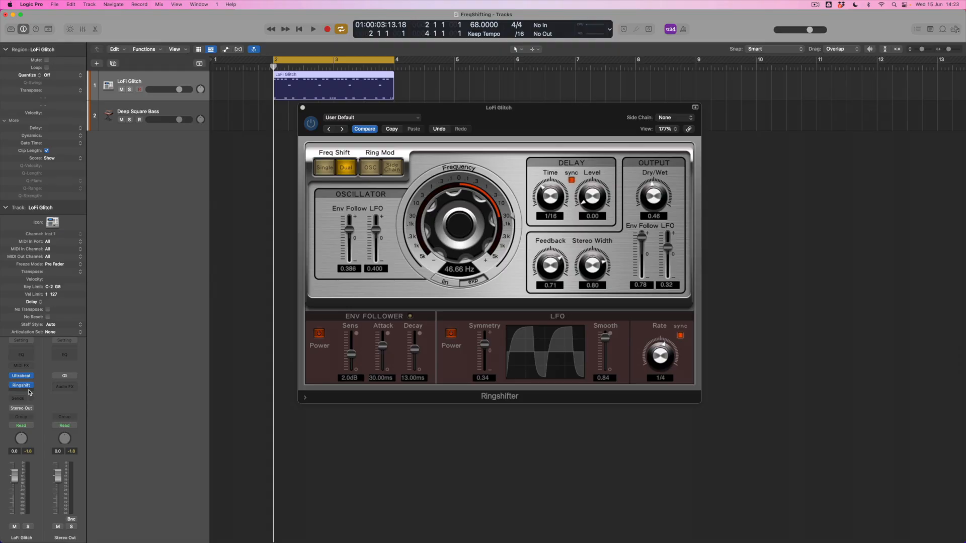
Insert a stereo Tuner after Ringshifter on the LoFi Glitch channel and play the loop to read its pitch
click(21, 388)
mouse_move(33, 470)
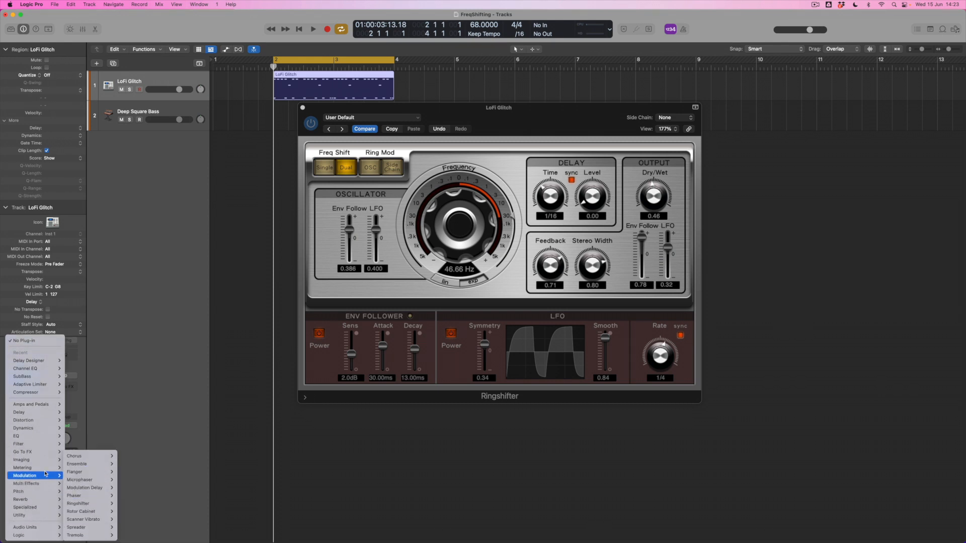
mouse_move(82, 508)
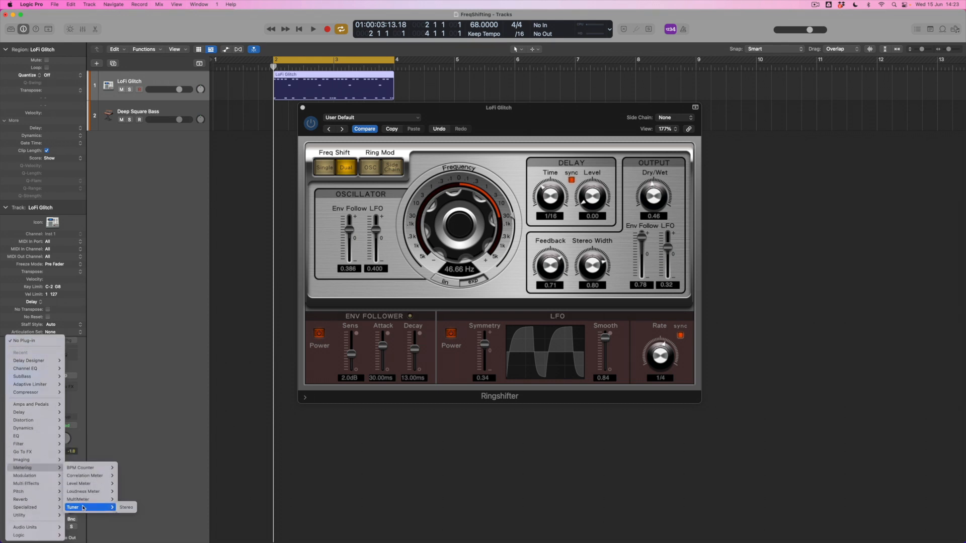
click(126, 508)
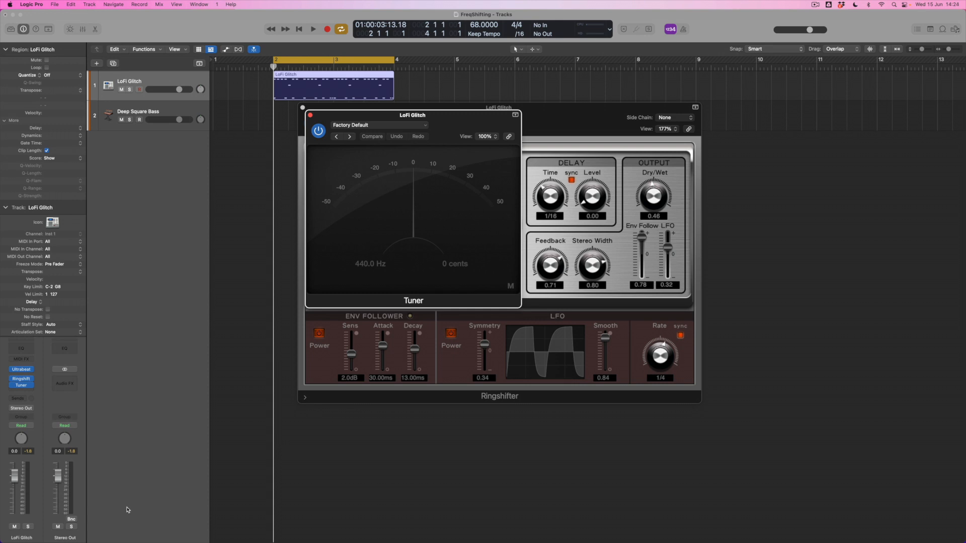
key(space)
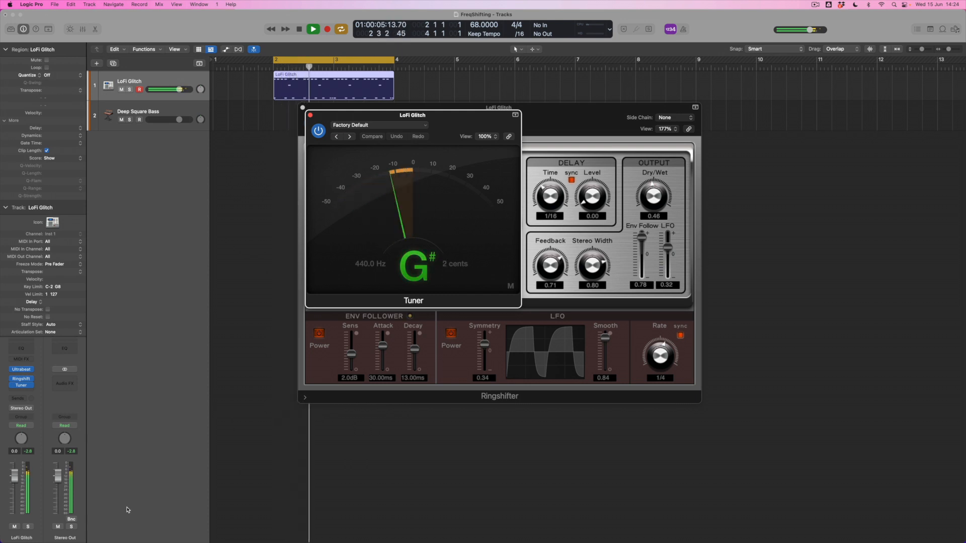
key(space)
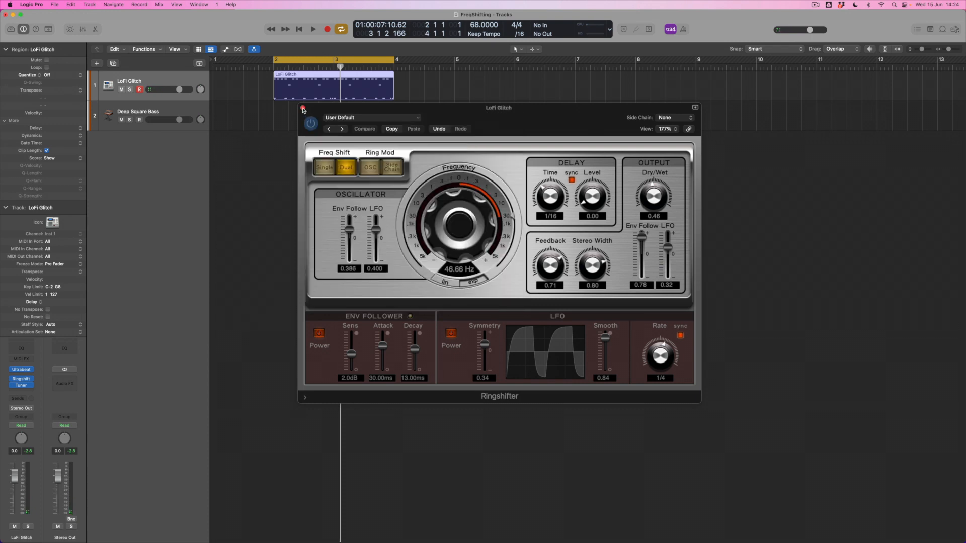
Move the Ringshifter window clear of the regions and record a bass part on the Deep Square Bass track over the cycle range
drag(310, 109, 496, 149)
click(146, 114)
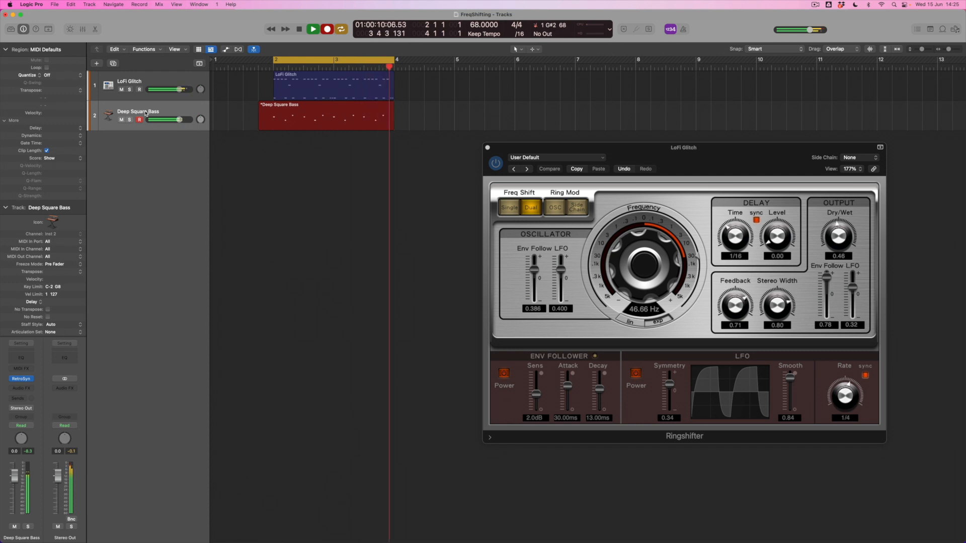
key(space)
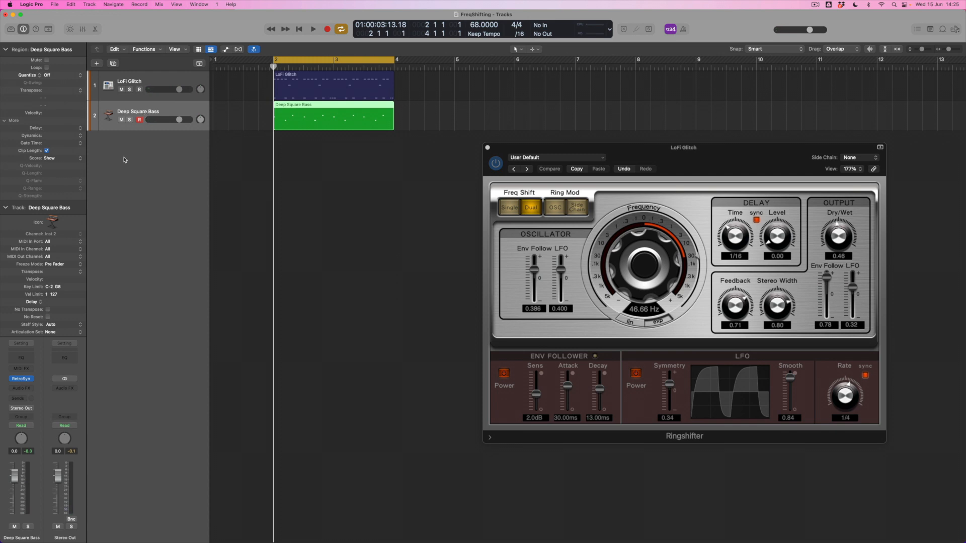
Quantize the Deep Square Bass region to 1/16 Note, set its Dynamics to Fixed, and play back the result
click(80, 76)
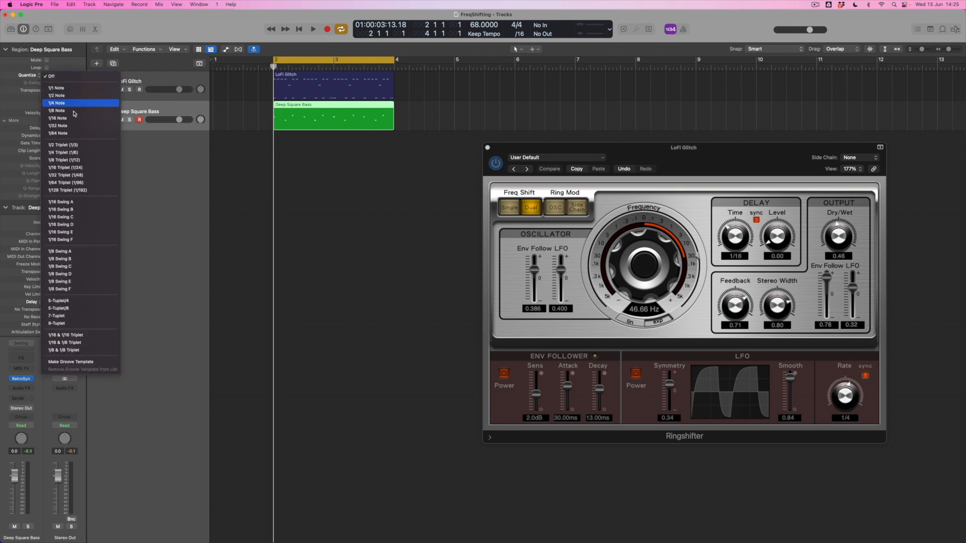
click(73, 118)
click(80, 136)
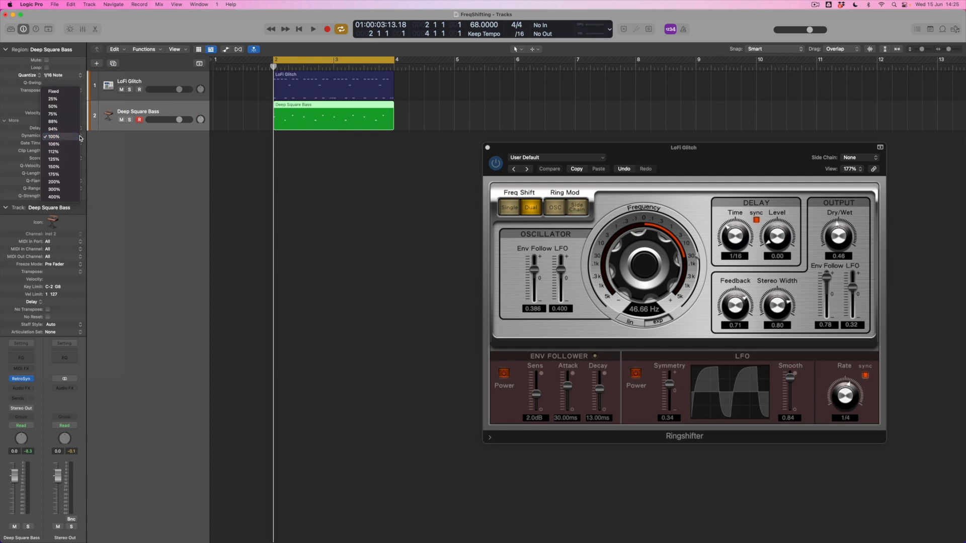
click(60, 92)
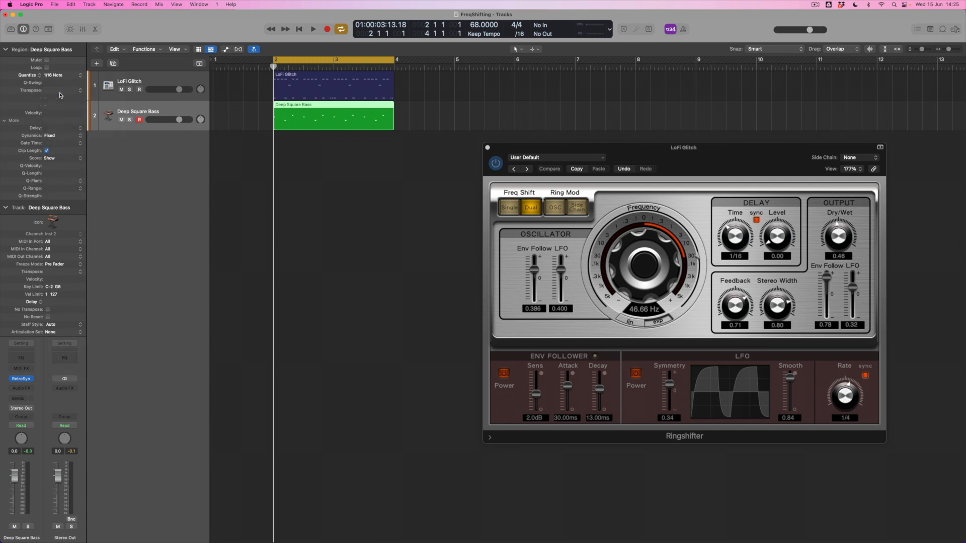
key(space)
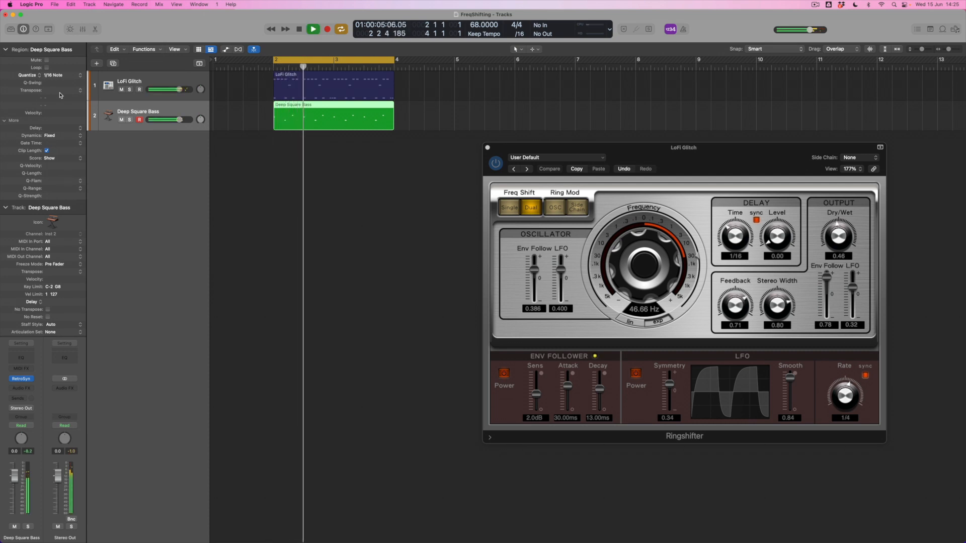